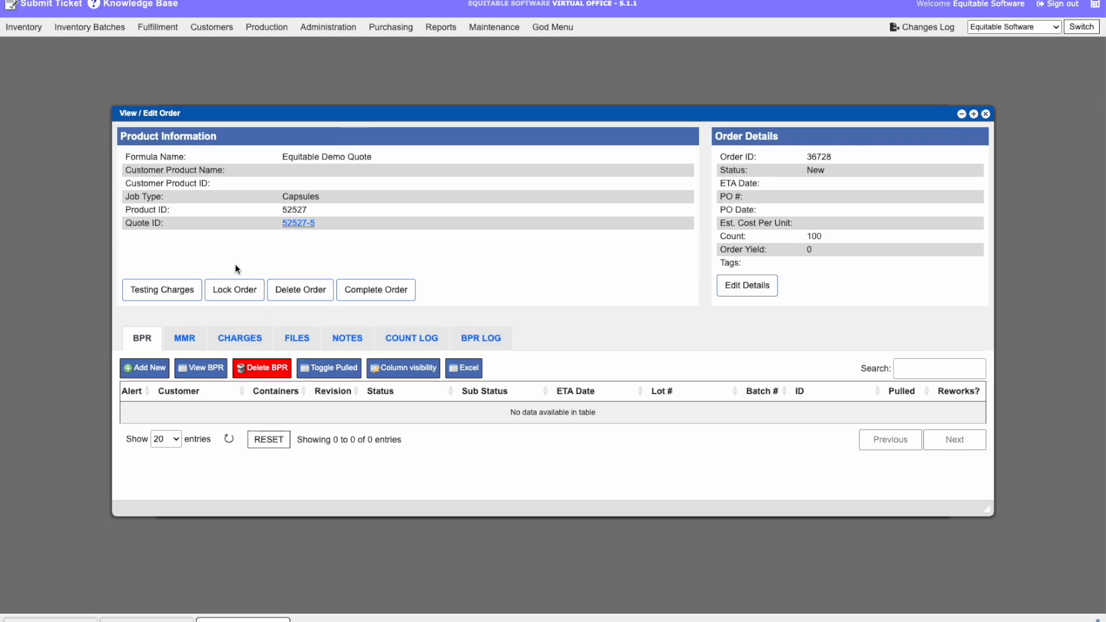
Step: Add a new MMR to the order with the number of units set to 10
left_click(181, 341)
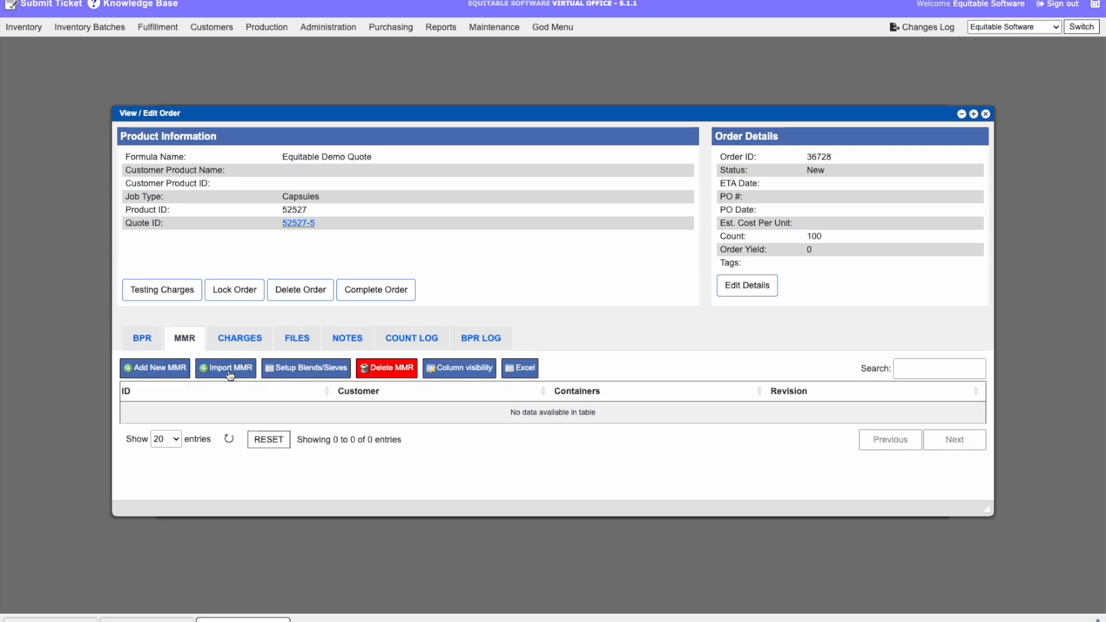
left_click(169, 376)
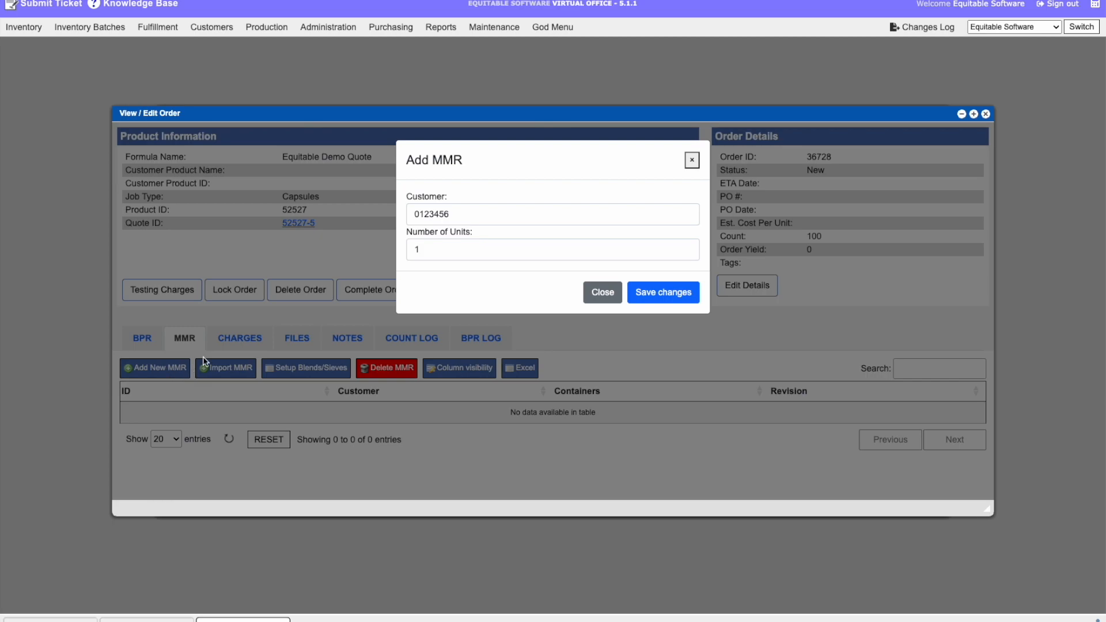
left_click(429, 251)
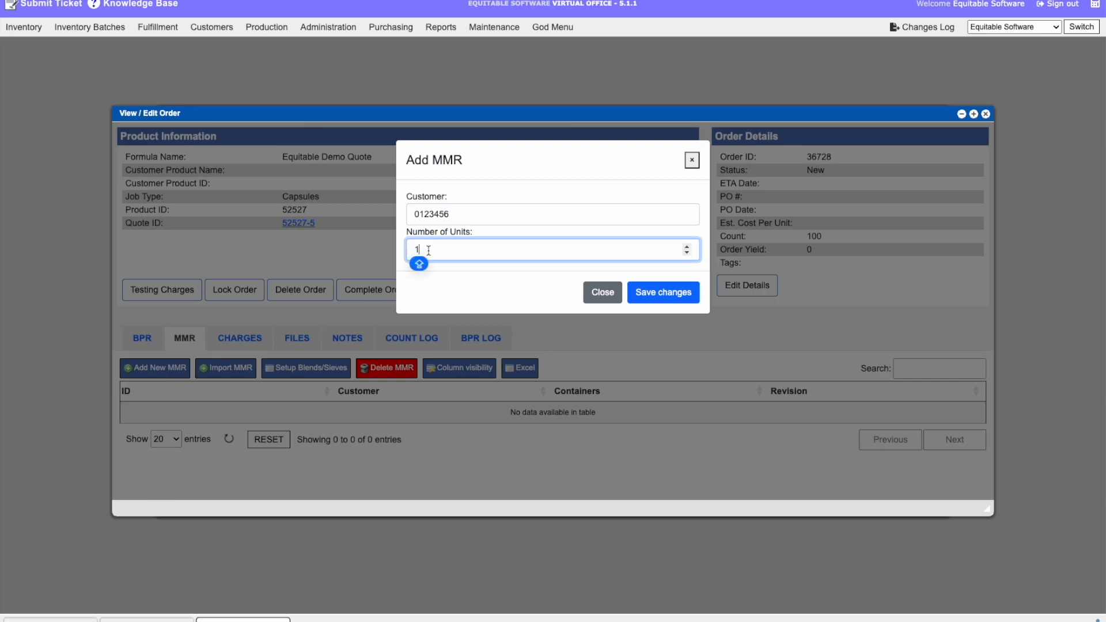
type("0")
left_click(680, 301)
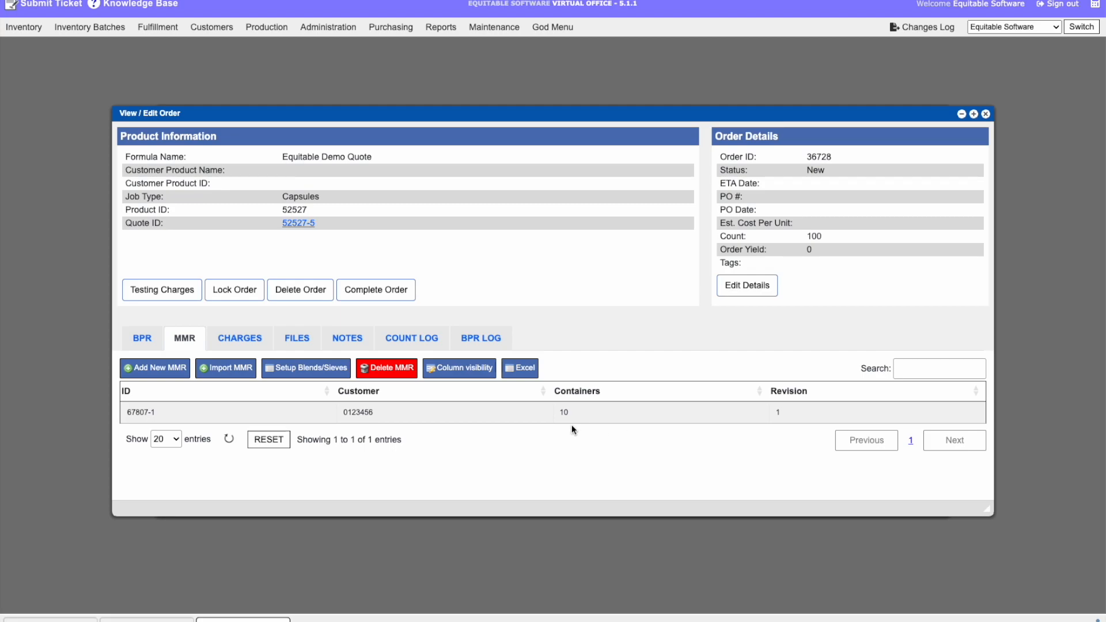
Step: Create 2 BPRs for the order from the existing 10-container MMR
left_click(152, 350)
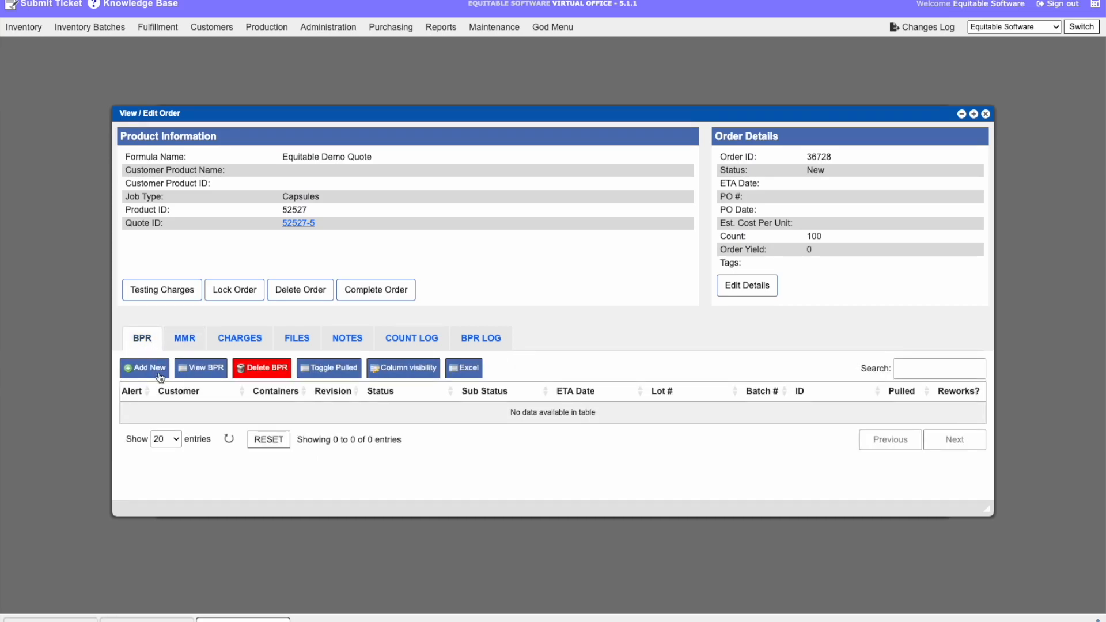
left_click(160, 378)
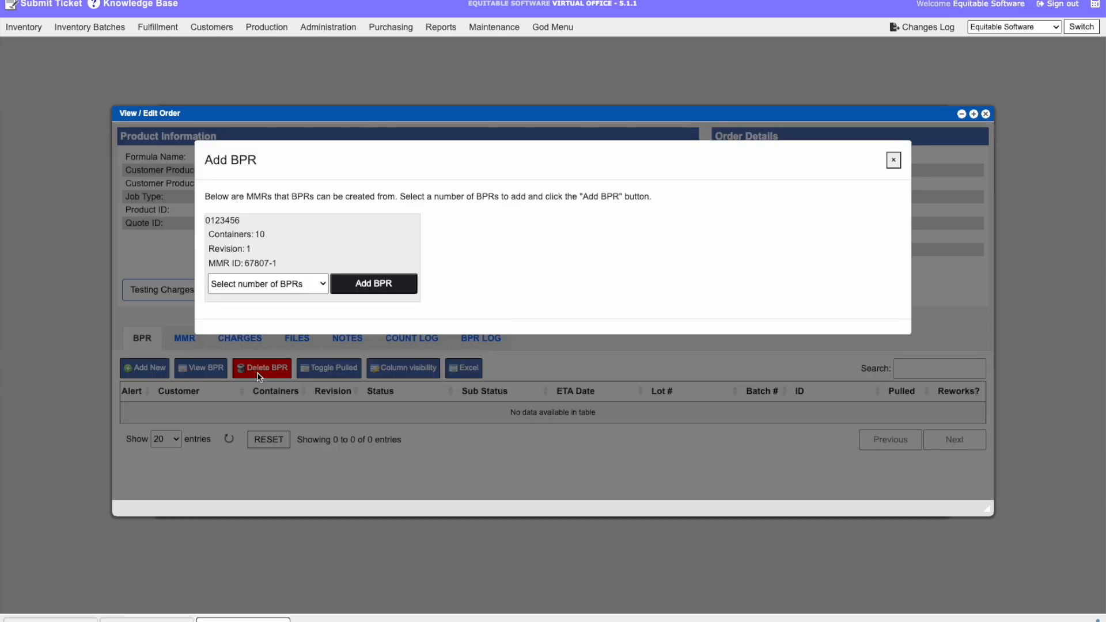
left_click(323, 285)
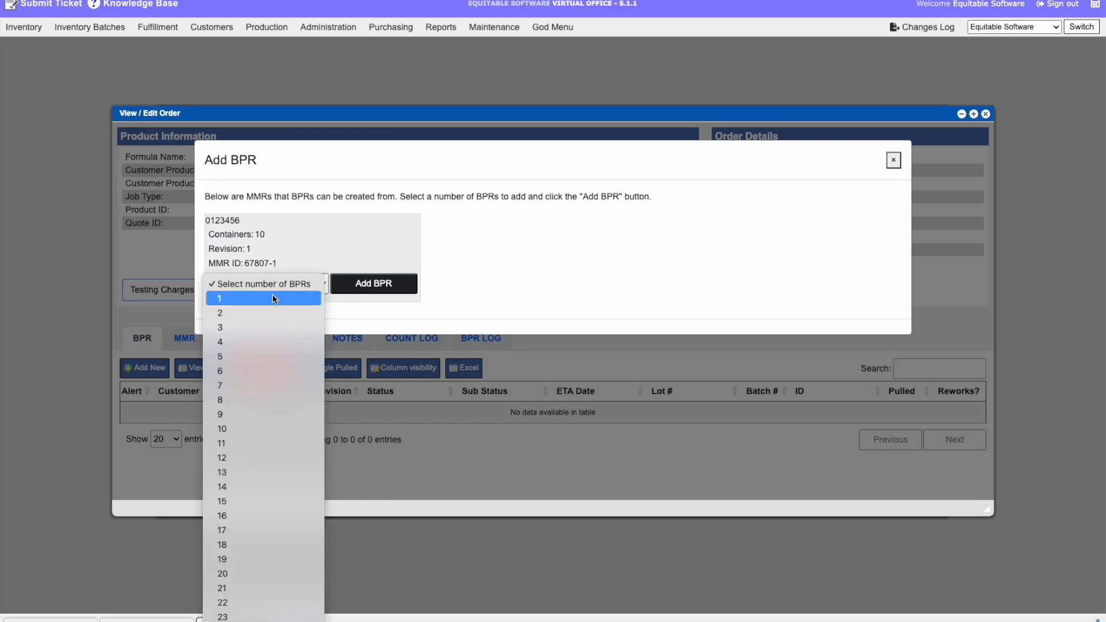
left_click(247, 315)
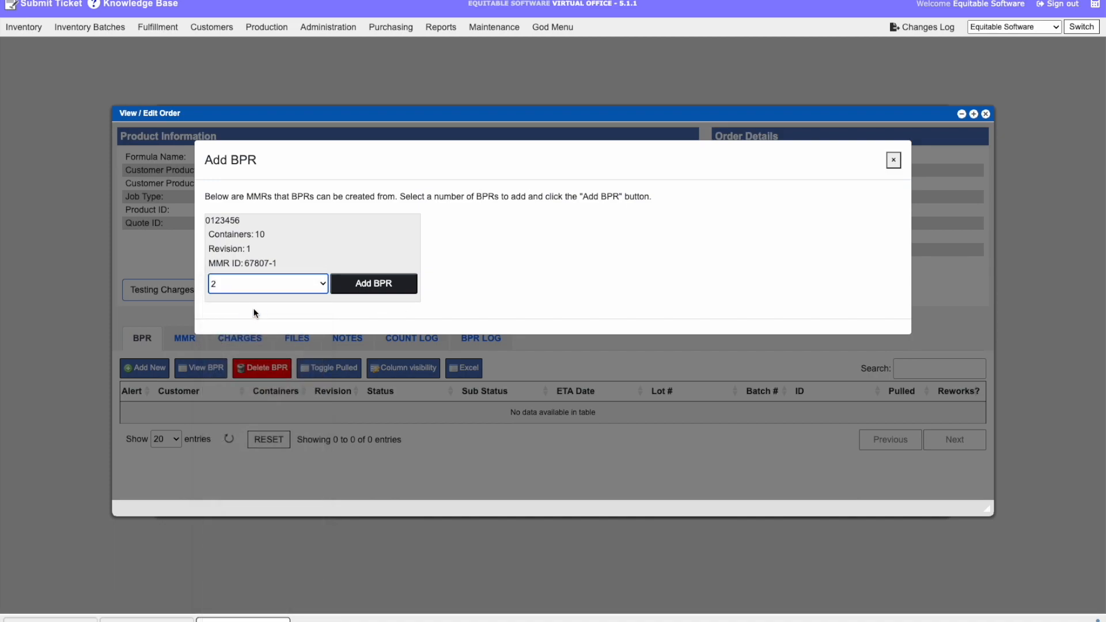
left_click(371, 286)
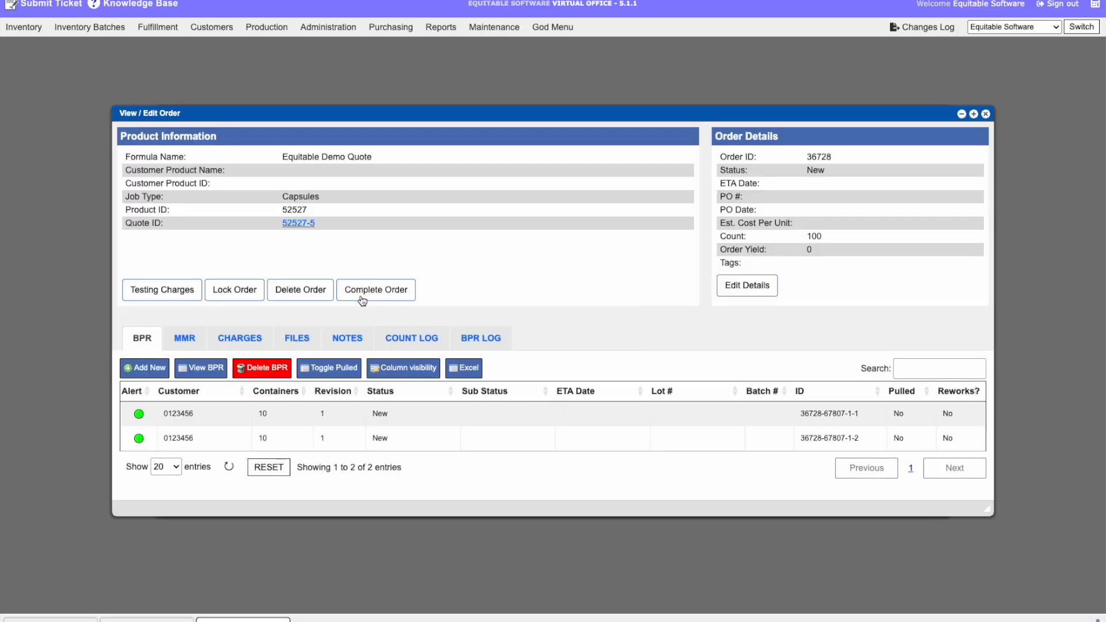
Step: View the first BPR in the list and save its details with ETA date 06/20/2024 and batch number 1-1
left_click(228, 415)
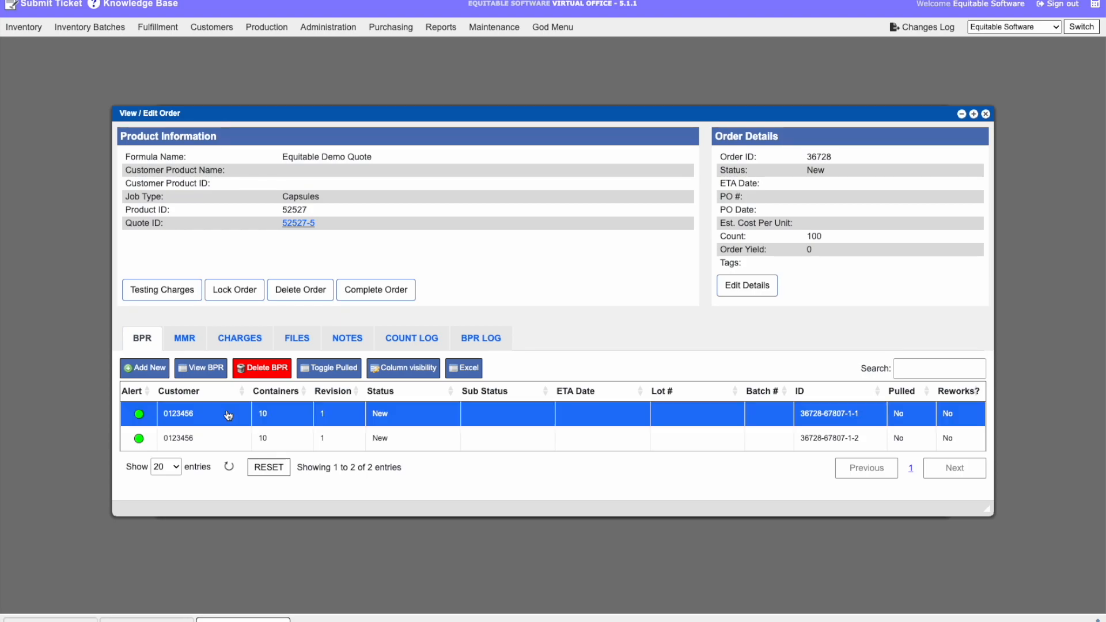
left_click(209, 372)
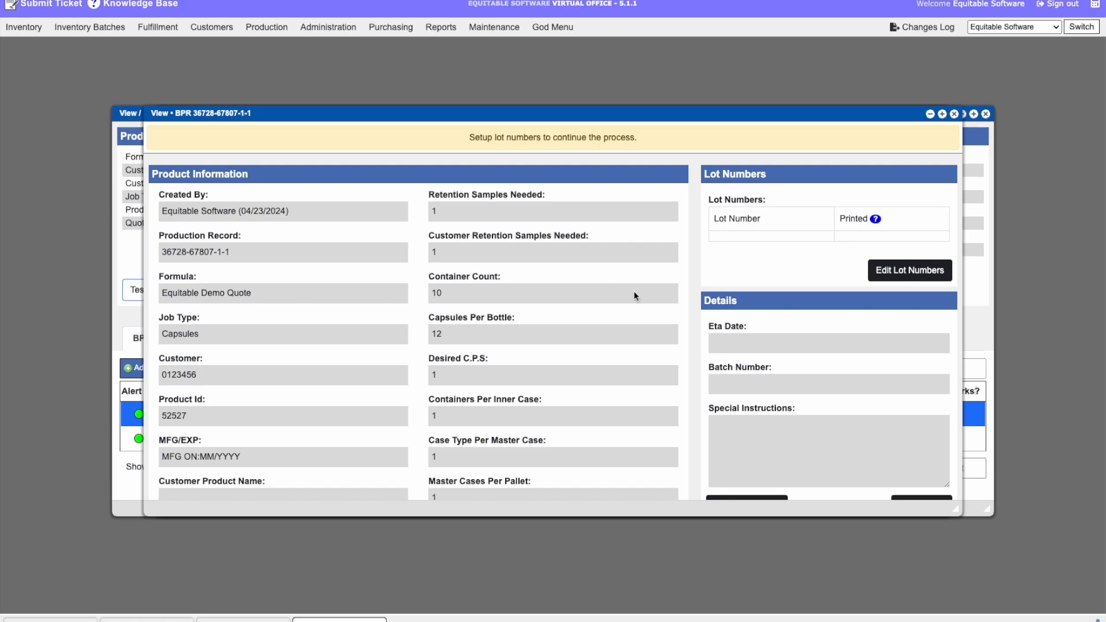
scroll(635, 292, "down", 1)
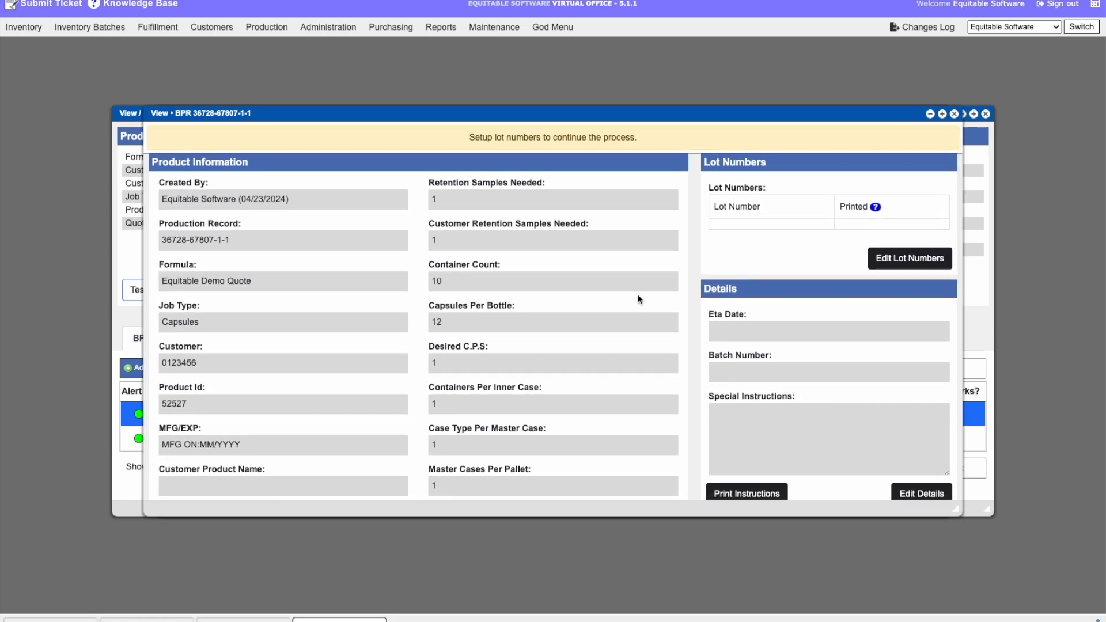
scroll(638, 299, "down", 1)
left_click(930, 489)
left_click(296, 211)
type("06/20/")
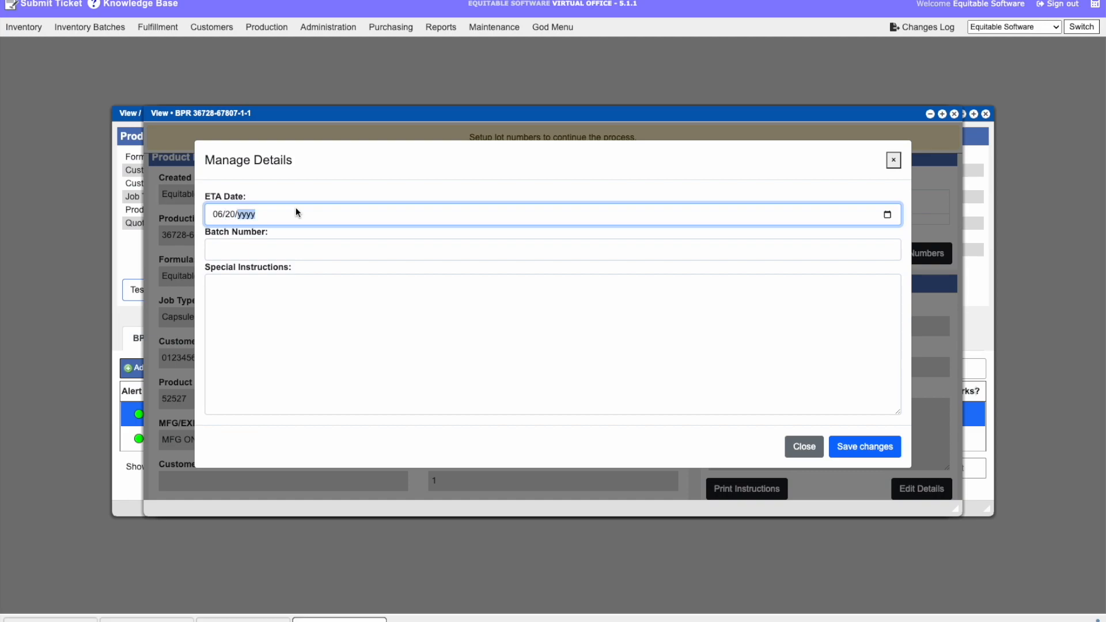
type("2024")
left_click(385, 250)
type("1-1")
left_click(381, 293)
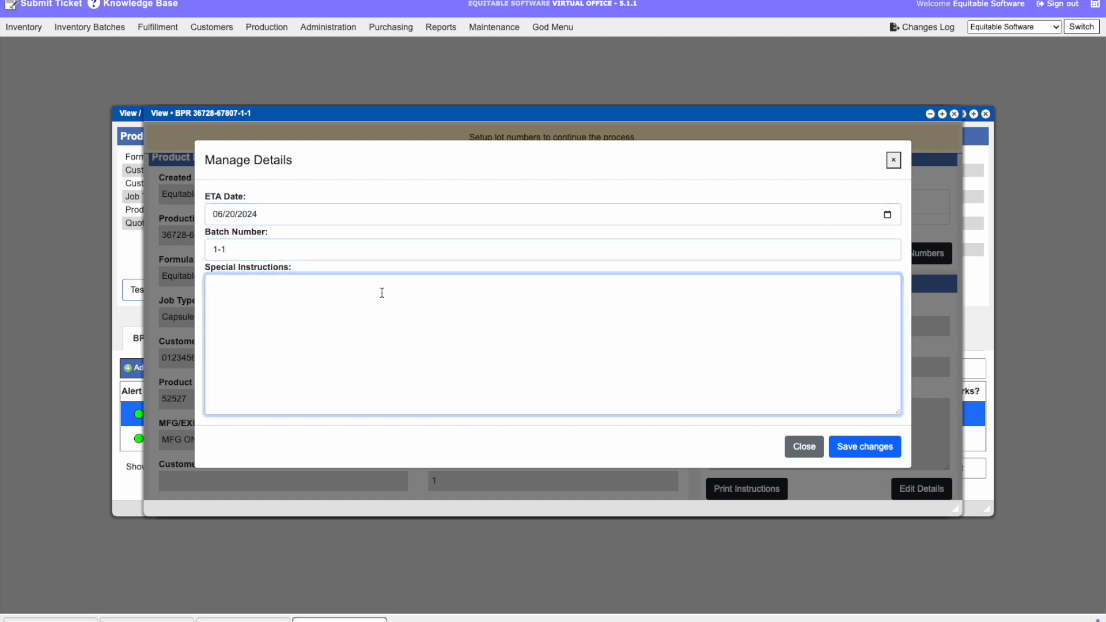
left_click(859, 445)
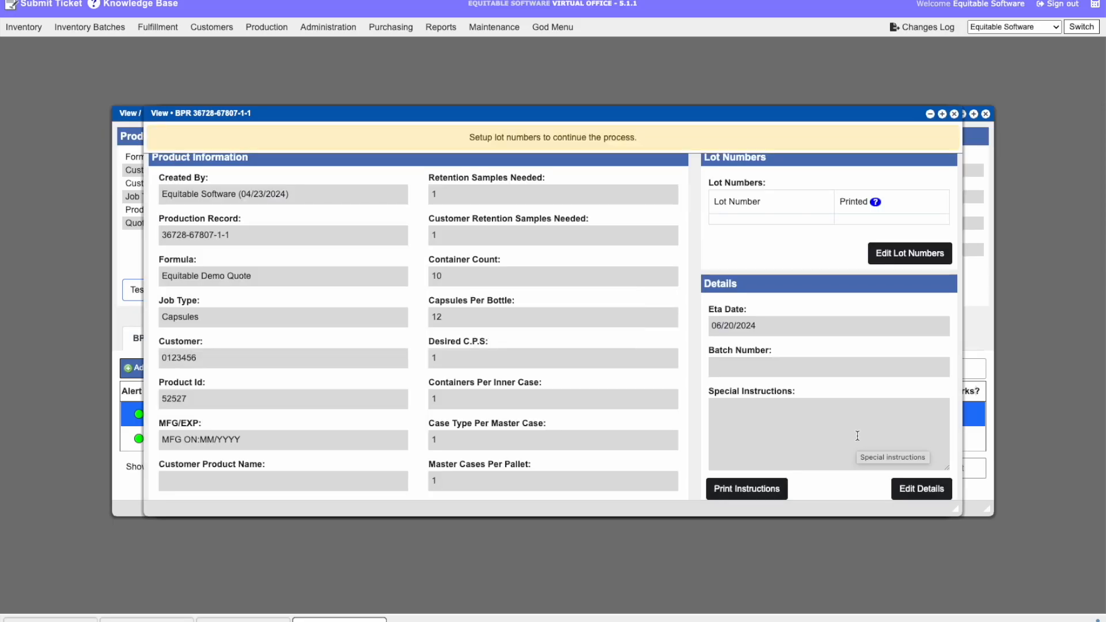
Step: Add a newly generated lot number to the BPR, keep Printed set to Yes, and save the lot numbers
left_click(903, 255)
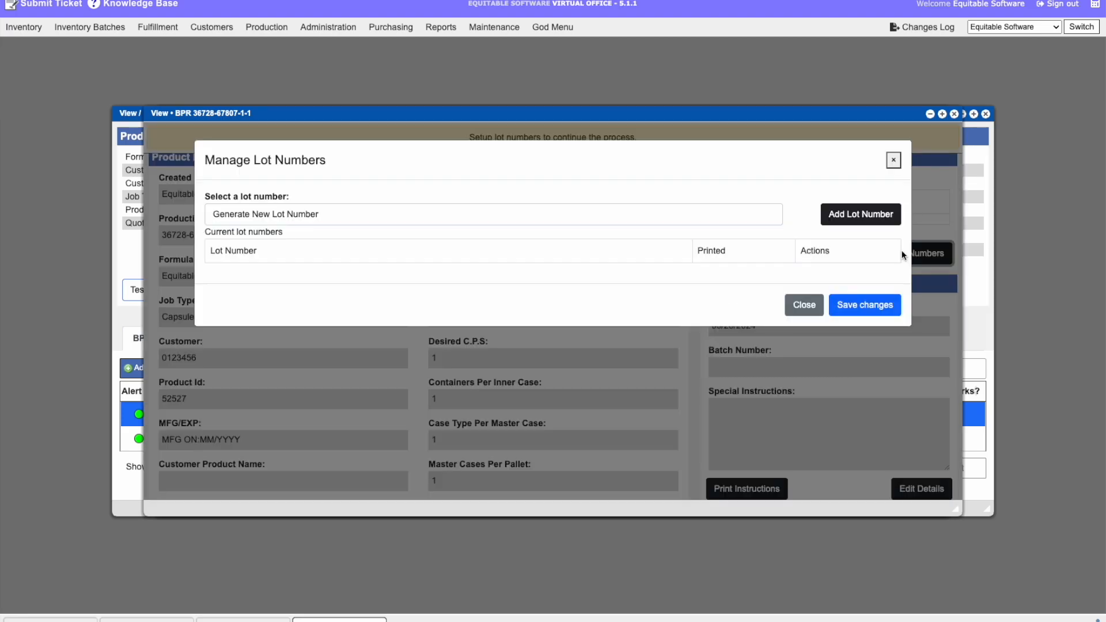
left_click(763, 216)
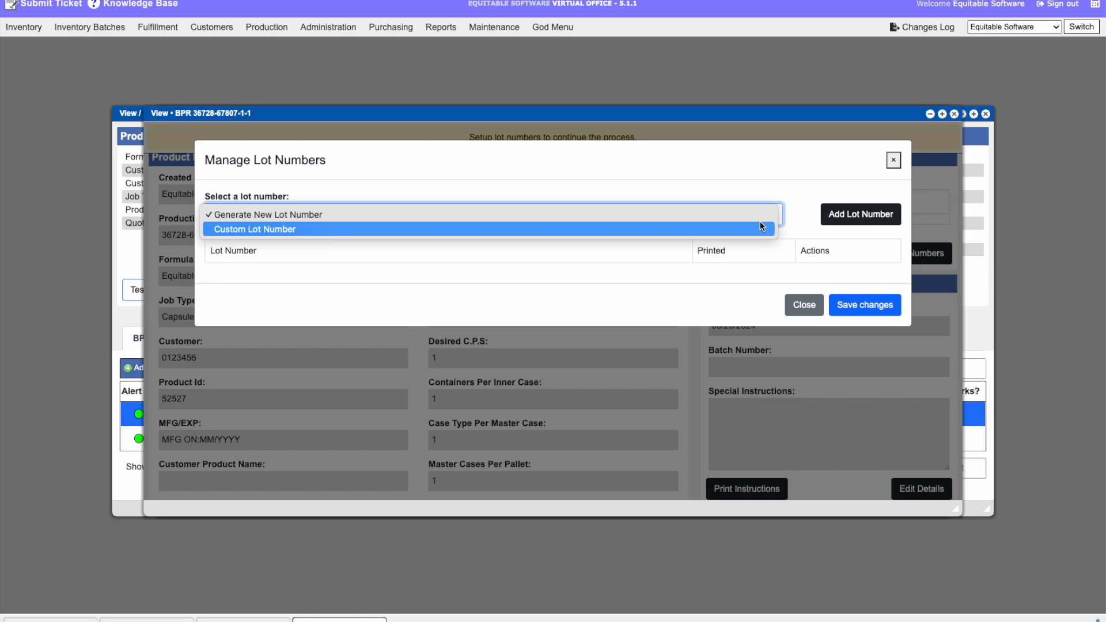
left_click(759, 217)
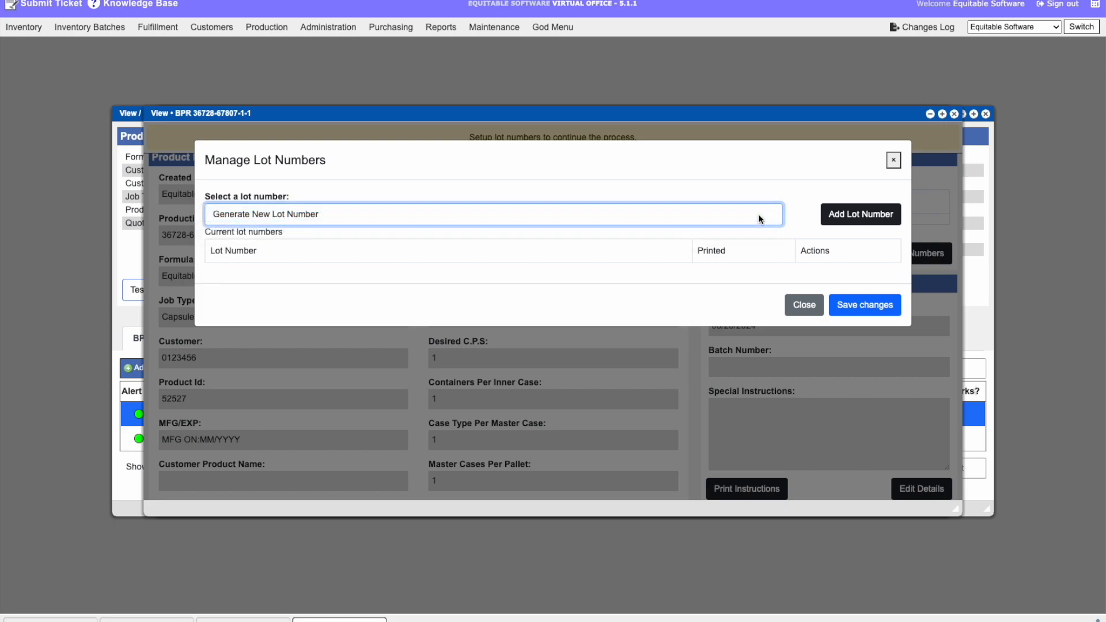
left_click(833, 216)
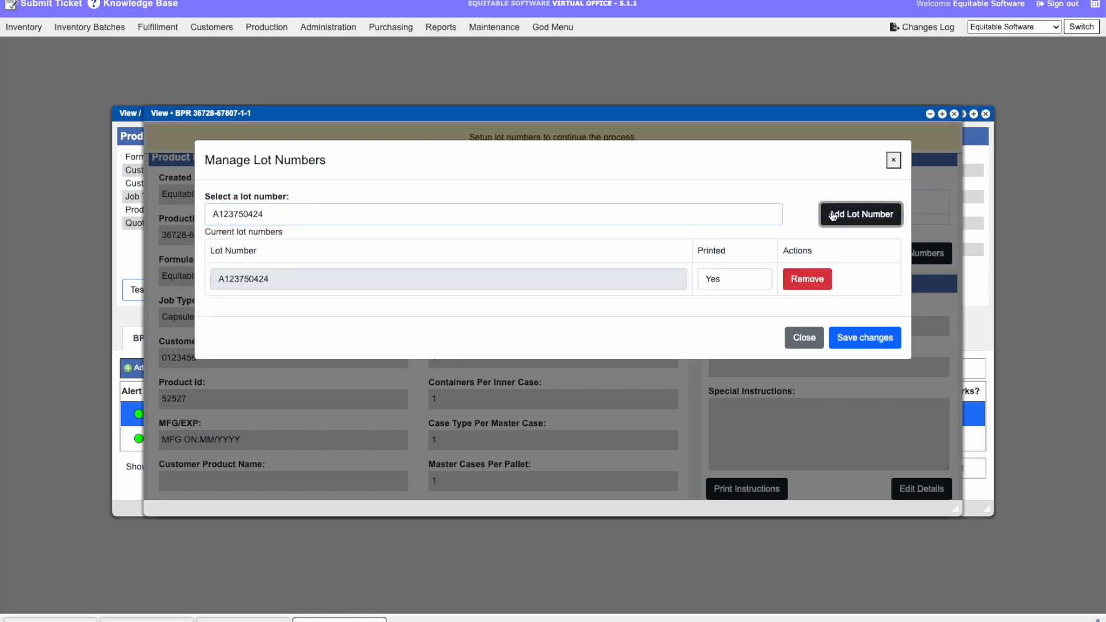
left_click(754, 288)
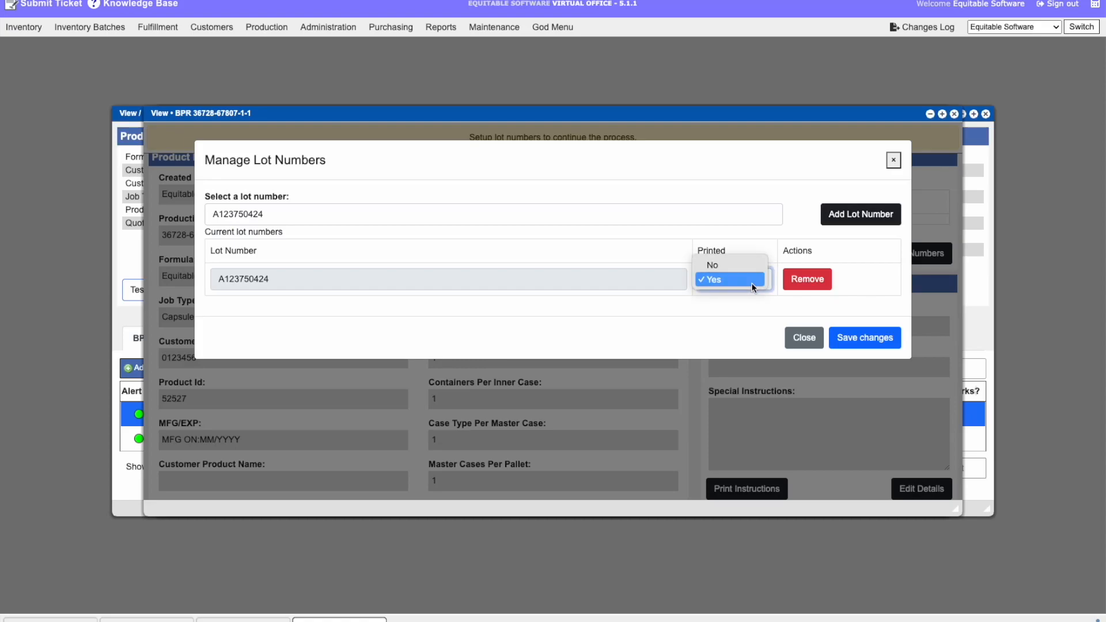
left_click(750, 302)
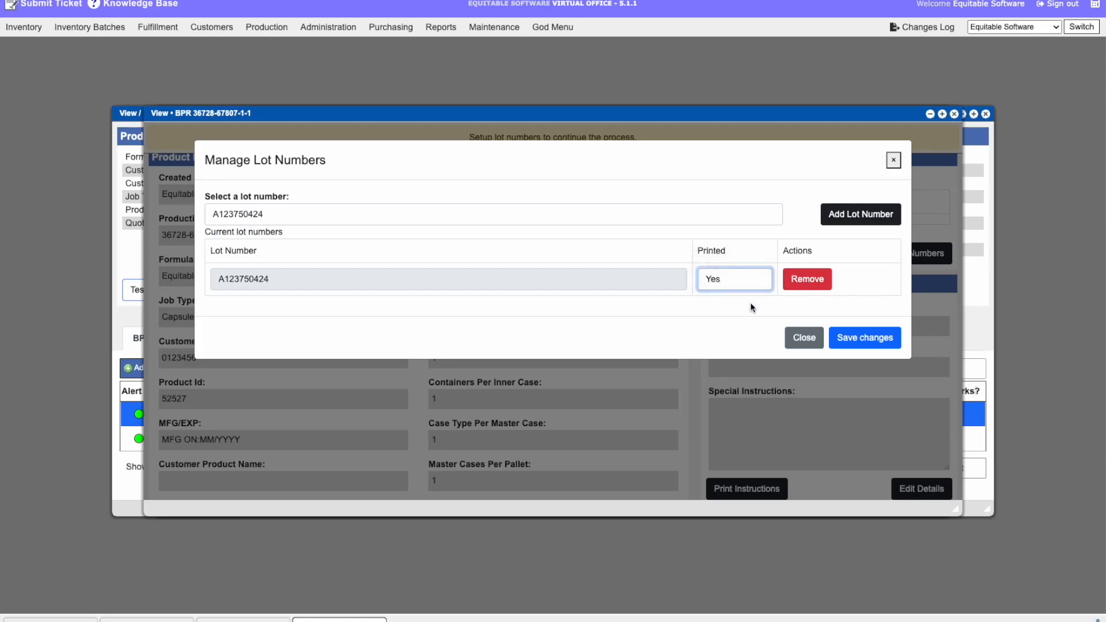
left_click(859, 341)
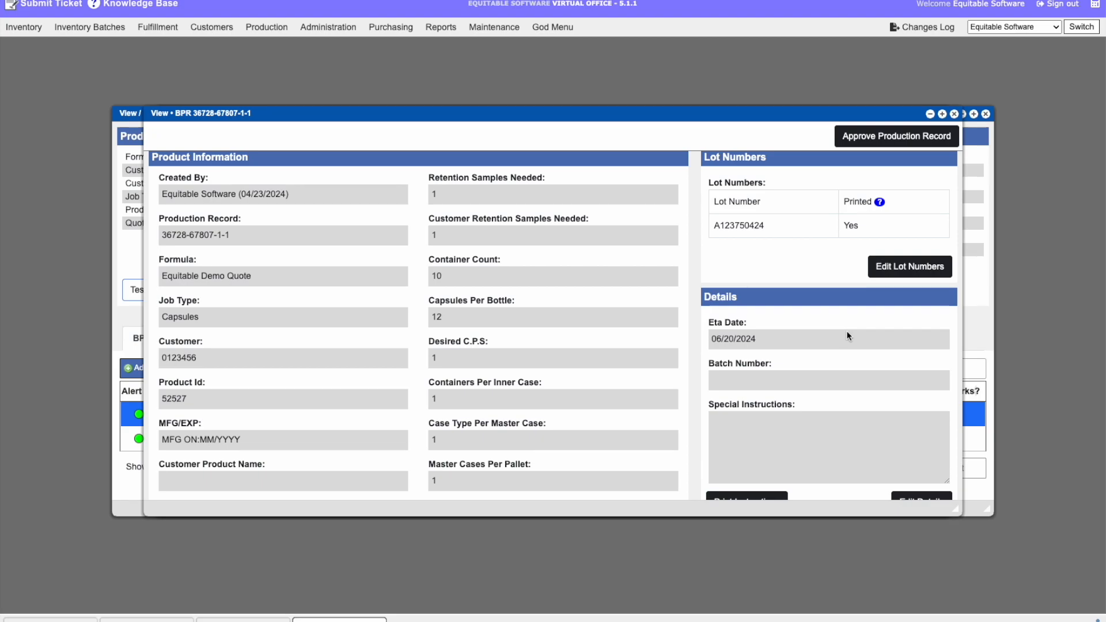
Step: Approve the production record and print the BPR's documentation and cover
left_click(854, 143)
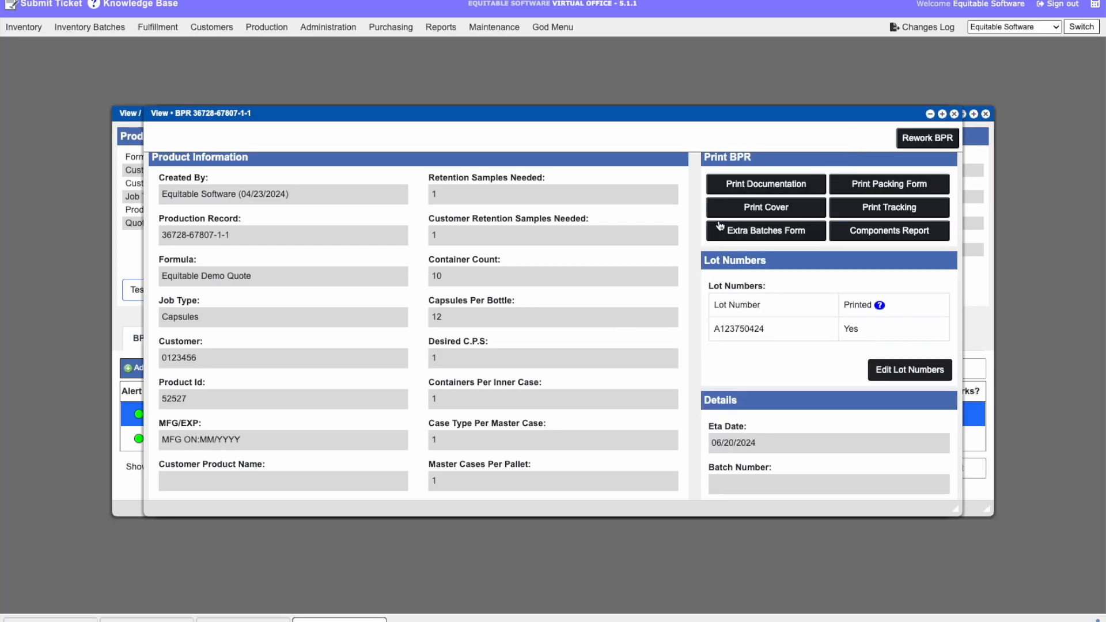
scroll(731, 210, "up", 1)
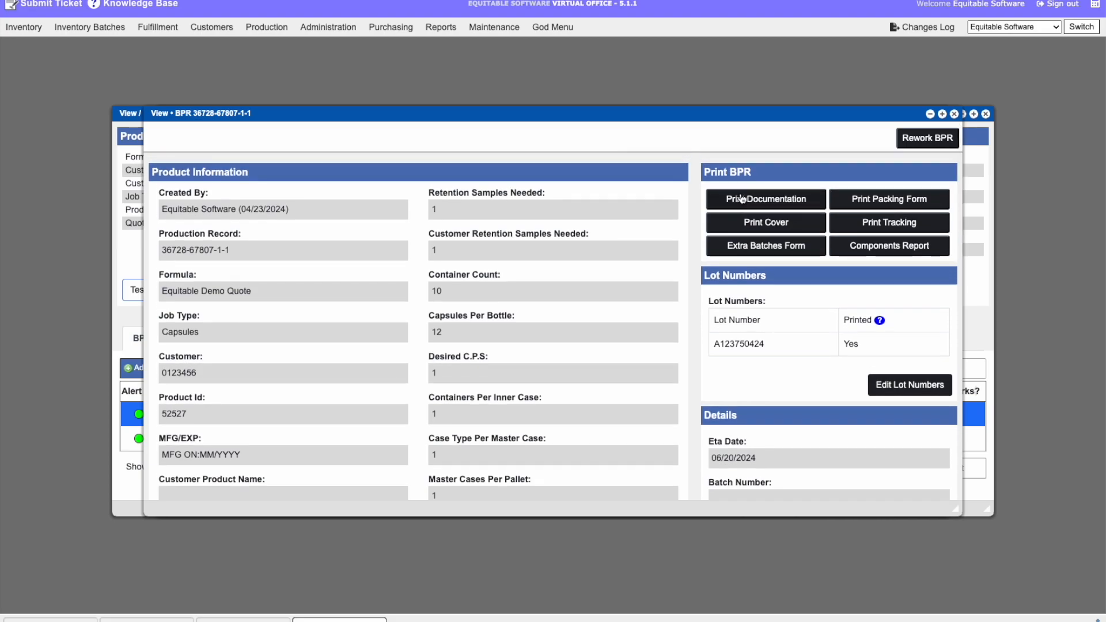
left_click(742, 198)
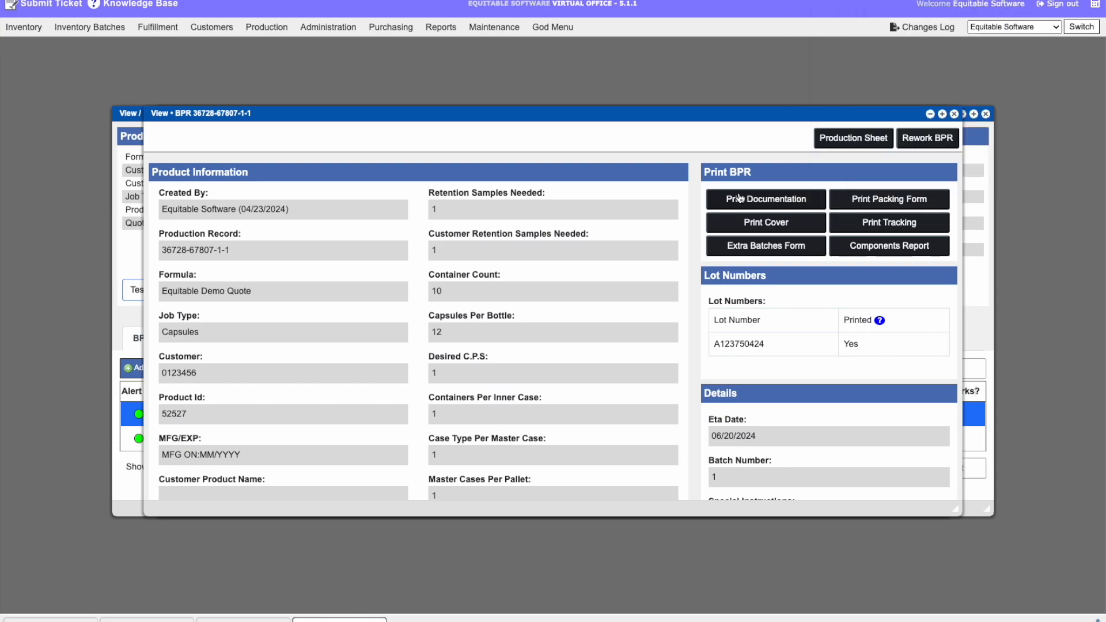
left_click(739, 227)
left_click(832, 145)
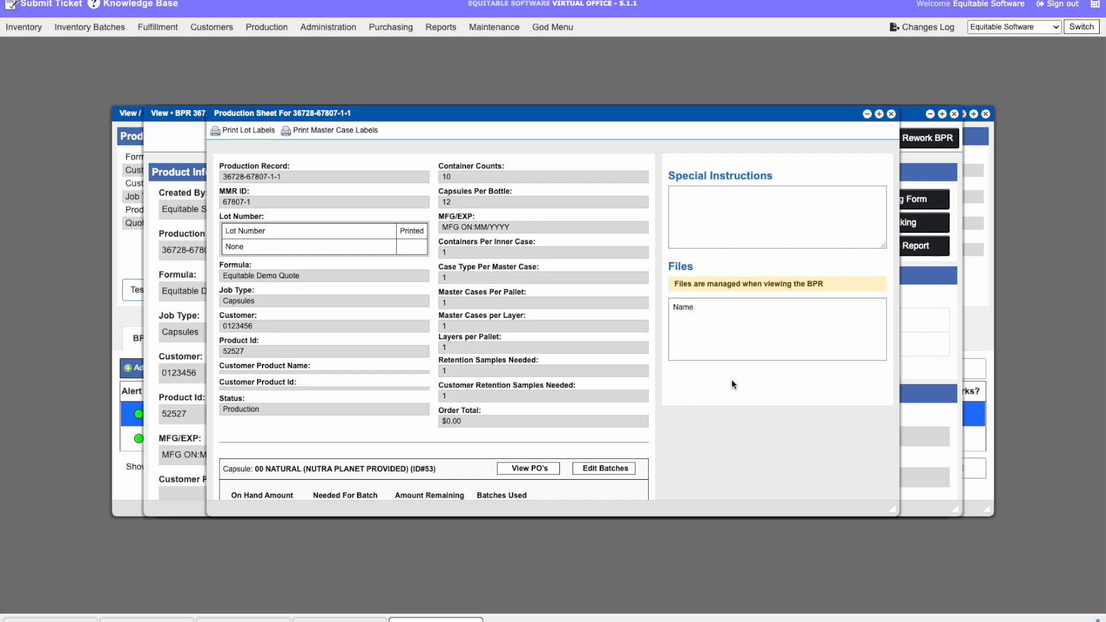
scroll(728, 385, "down", 2)
scroll(727, 380, "down", 2)
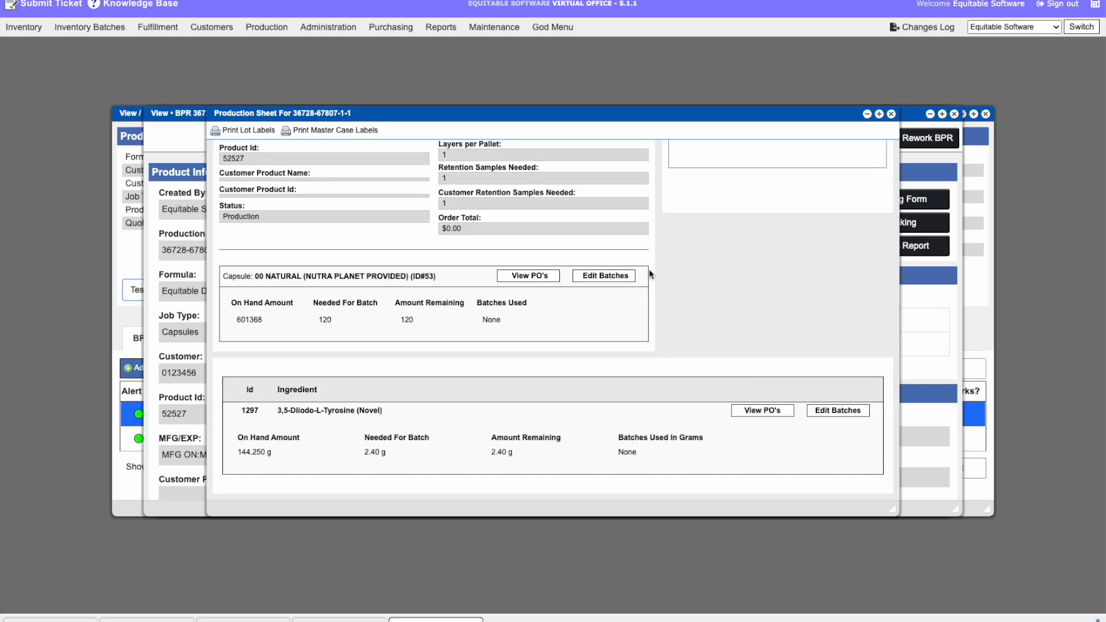
left_click(630, 277)
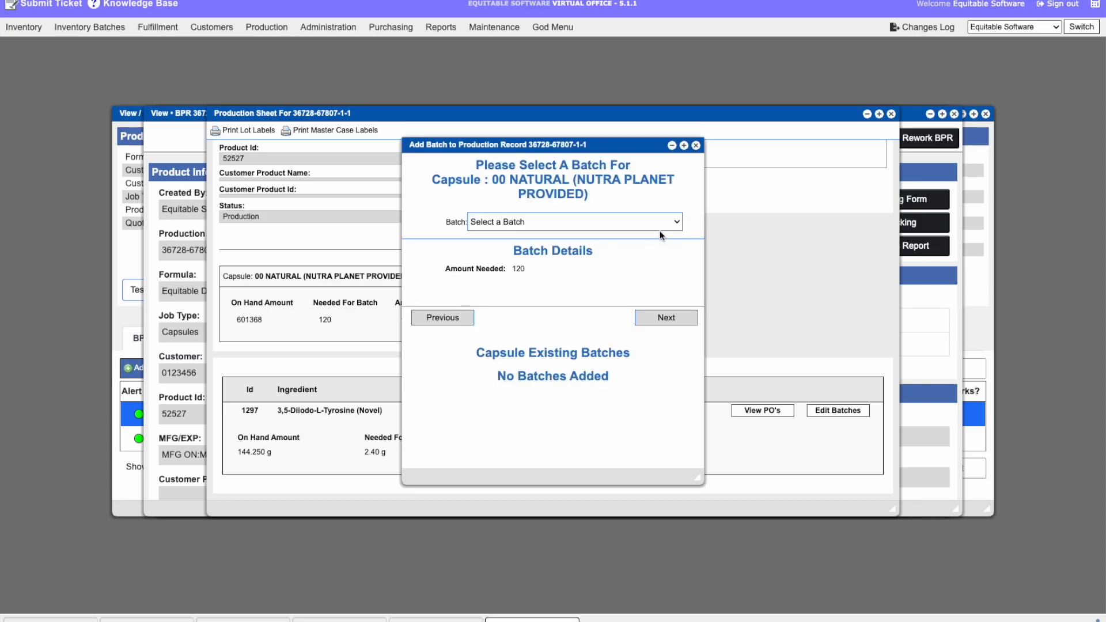
left_click(676, 224)
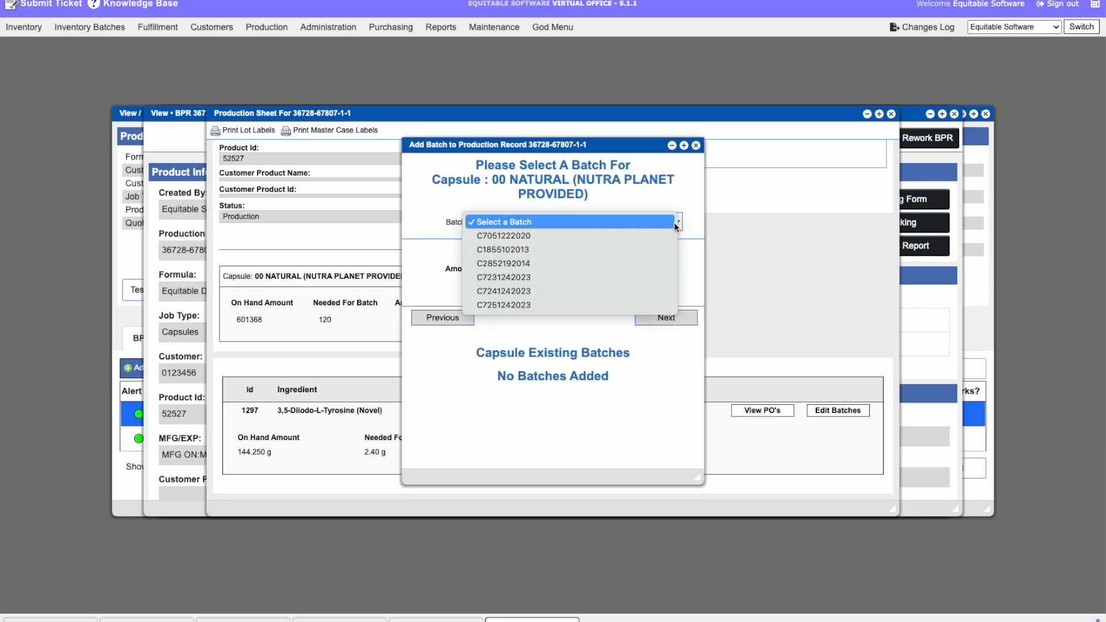
left_click(659, 236)
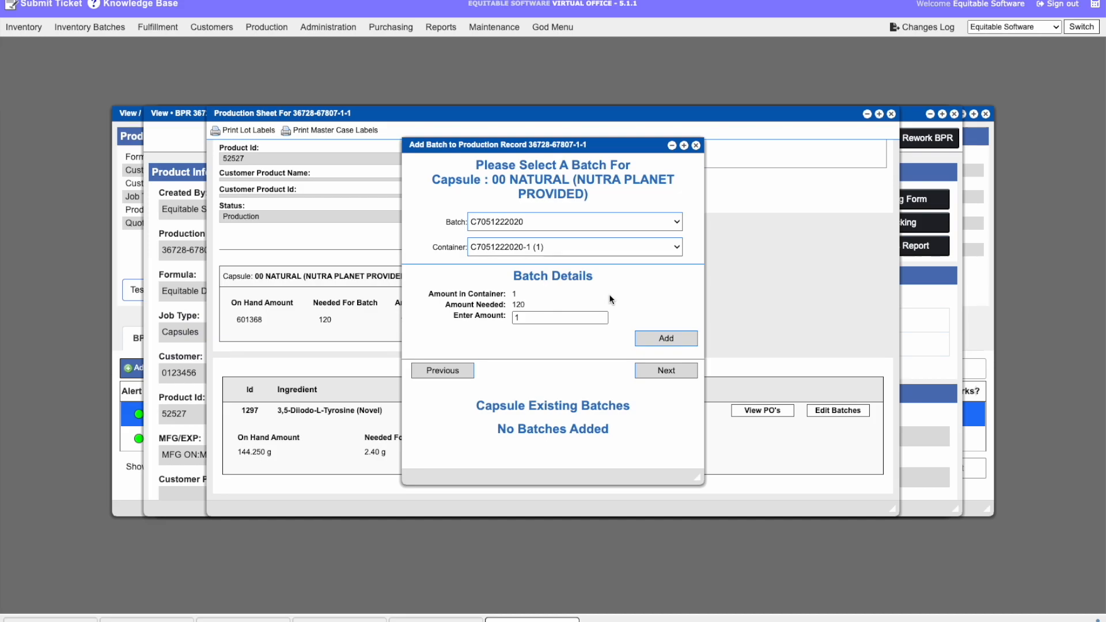
left_click(664, 339)
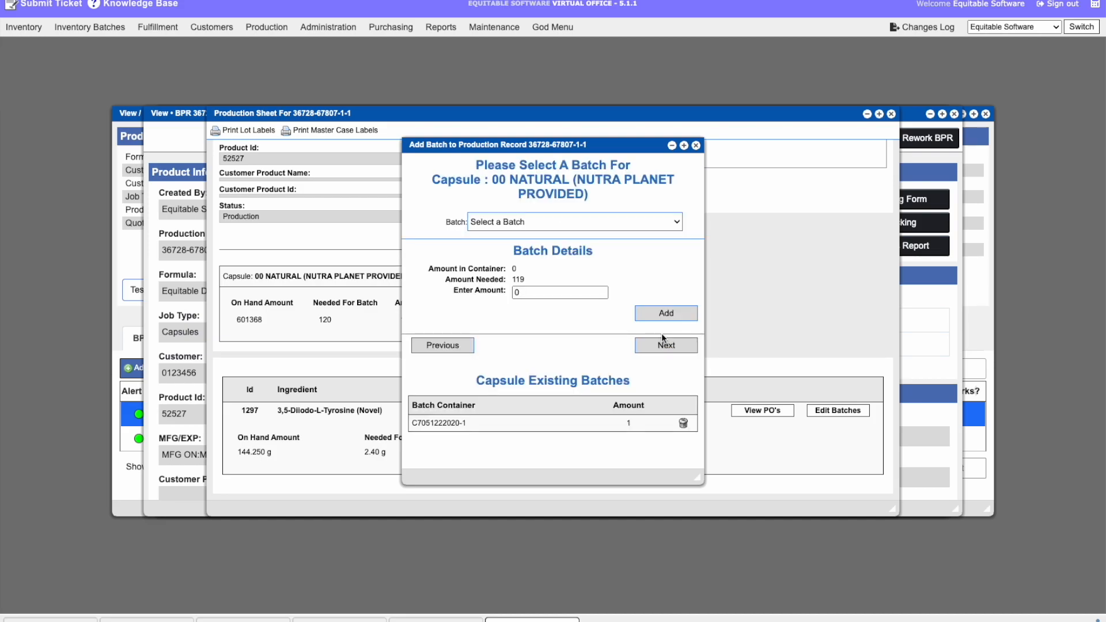
left_click(628, 219)
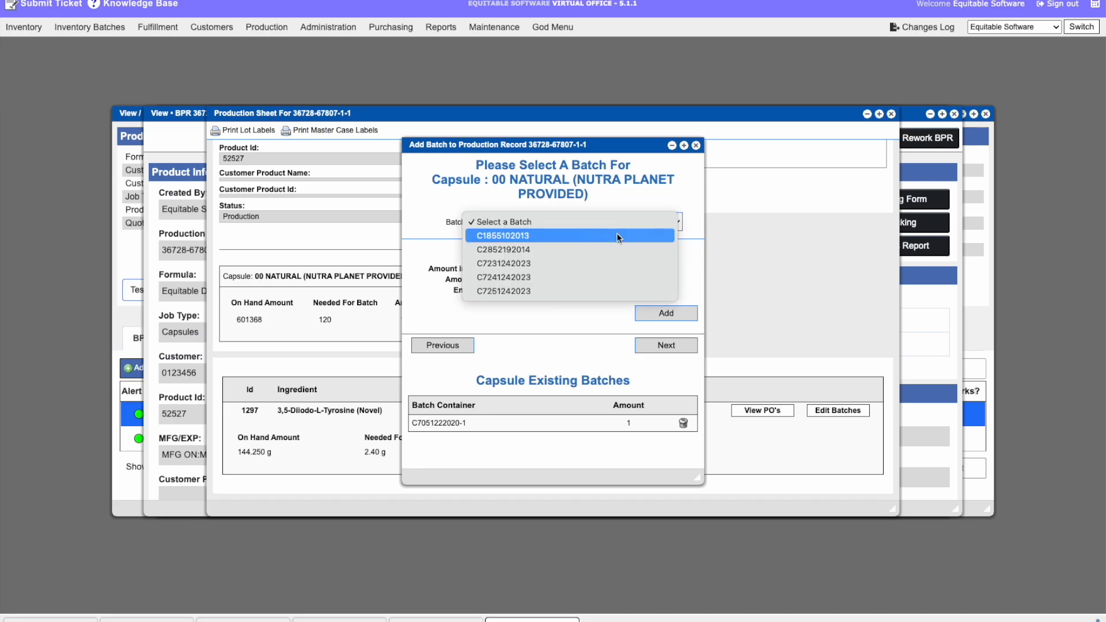
left_click(614, 250)
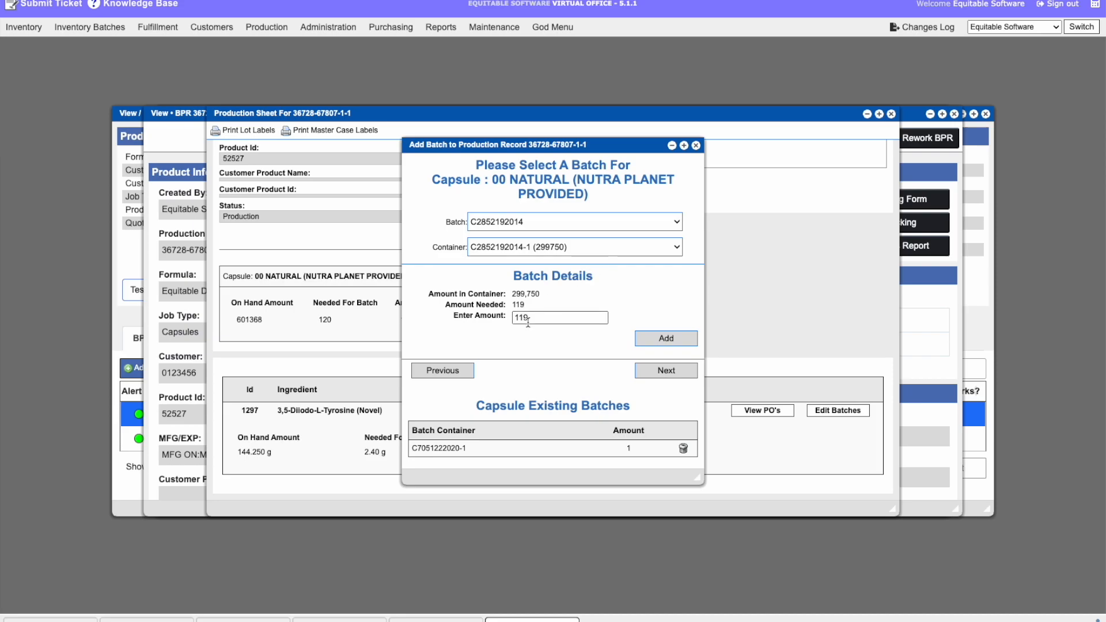
left_click(663, 335)
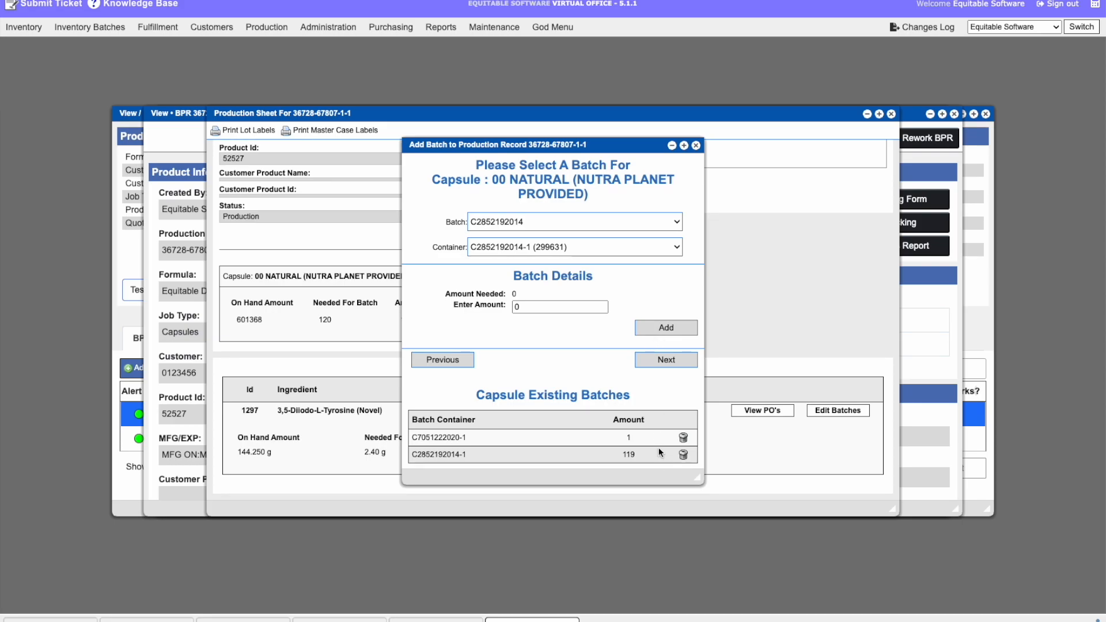
left_click(696, 145)
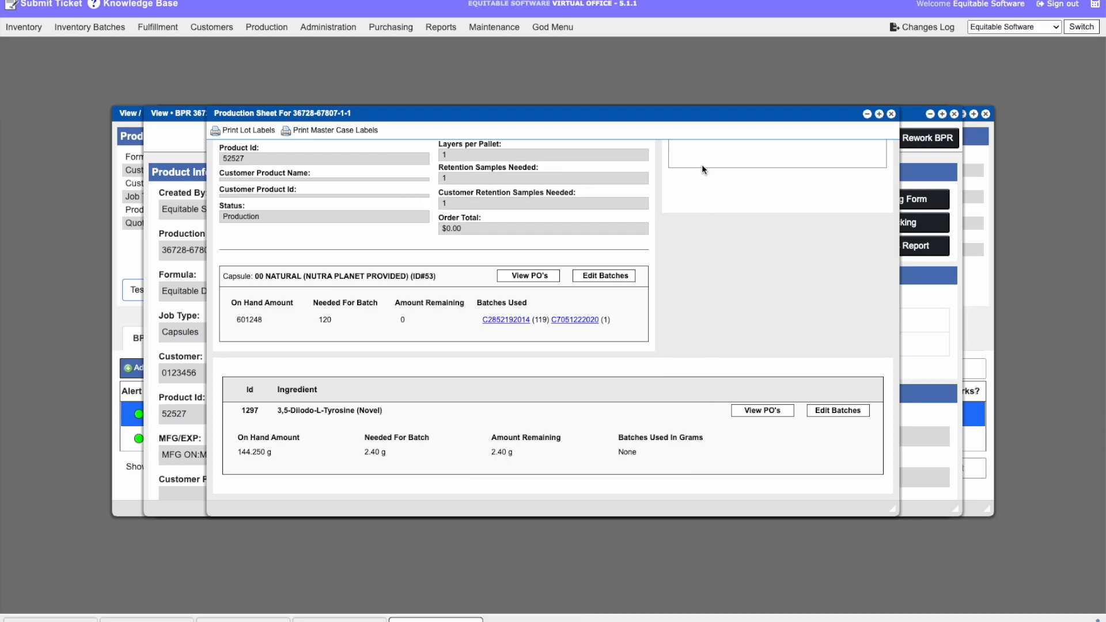
left_click(834, 411)
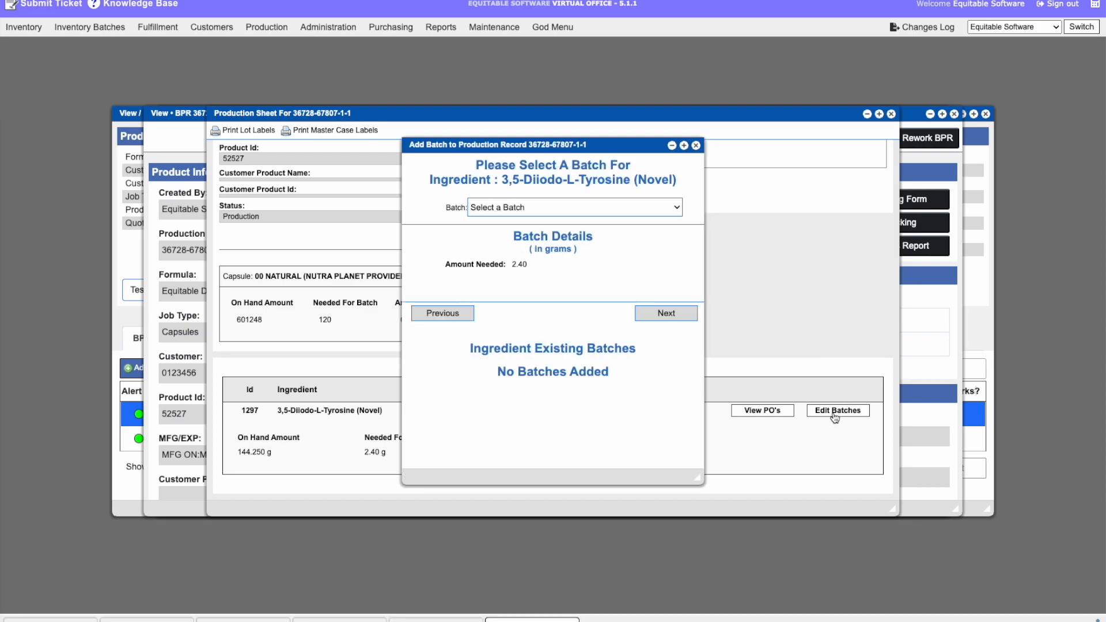
left_click(676, 206)
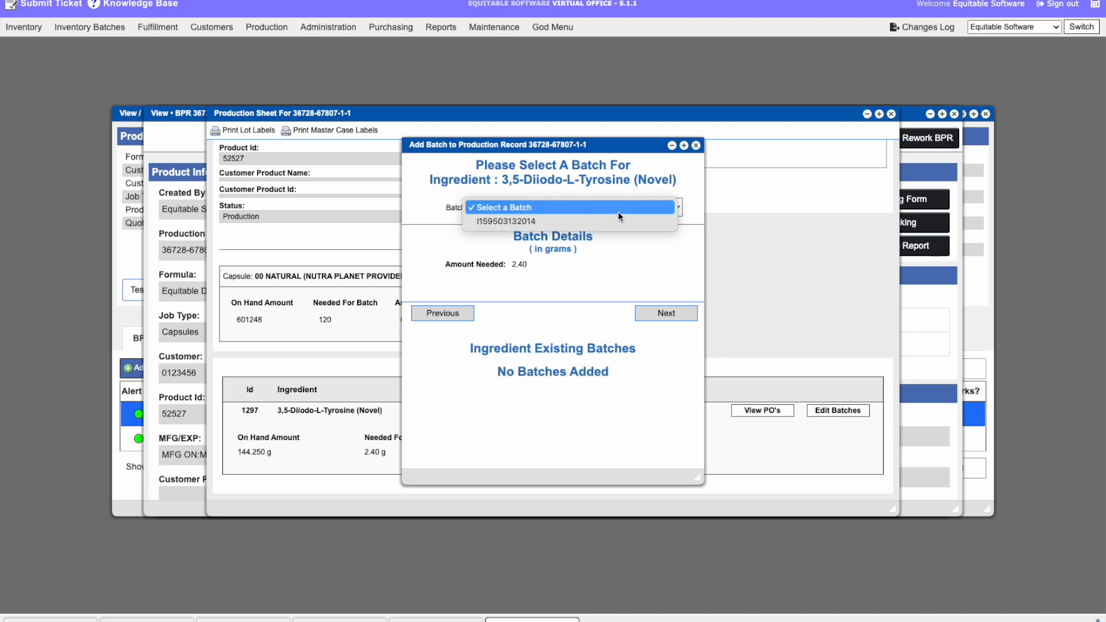
left_click(606, 221)
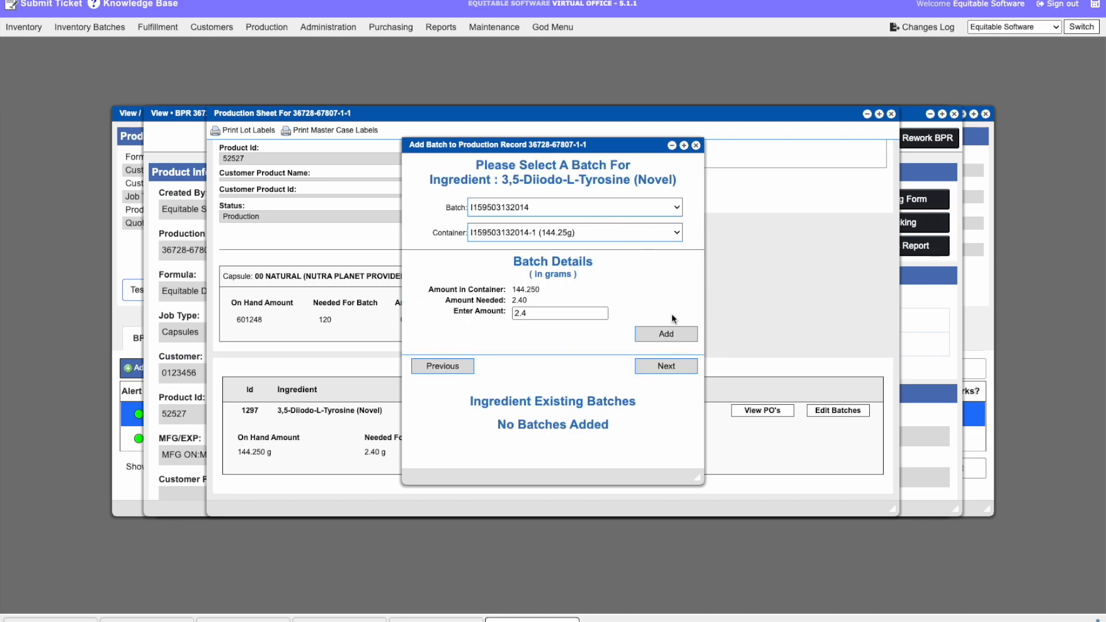
left_click(673, 334)
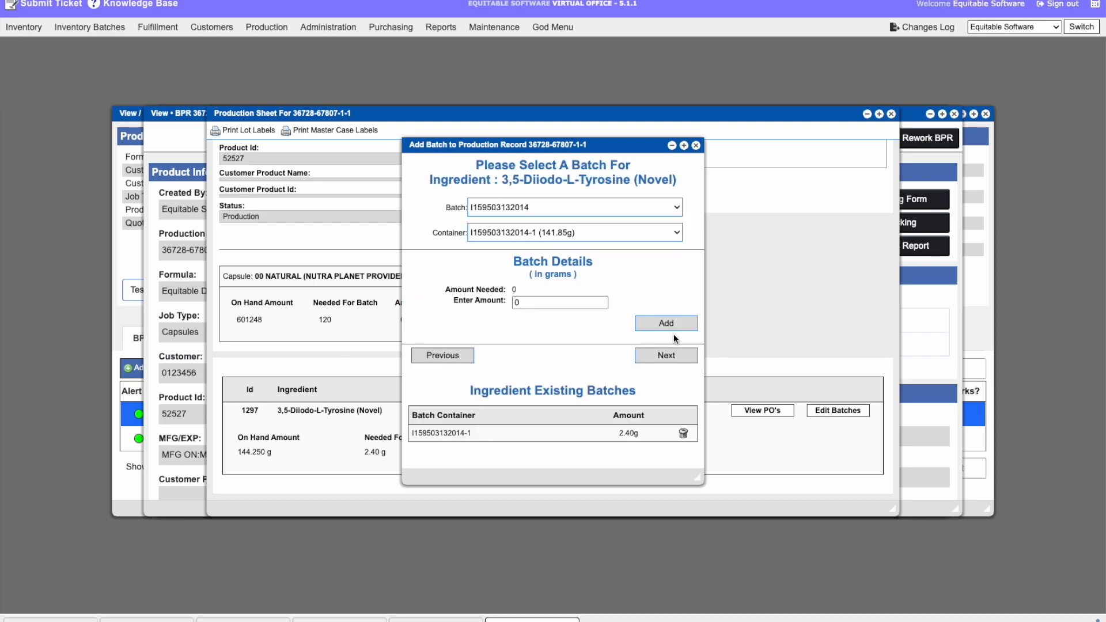
left_click(696, 146)
Step: Start finalizing the production and set the Quality Control production date to 08/01/2024
left_click(335, 131)
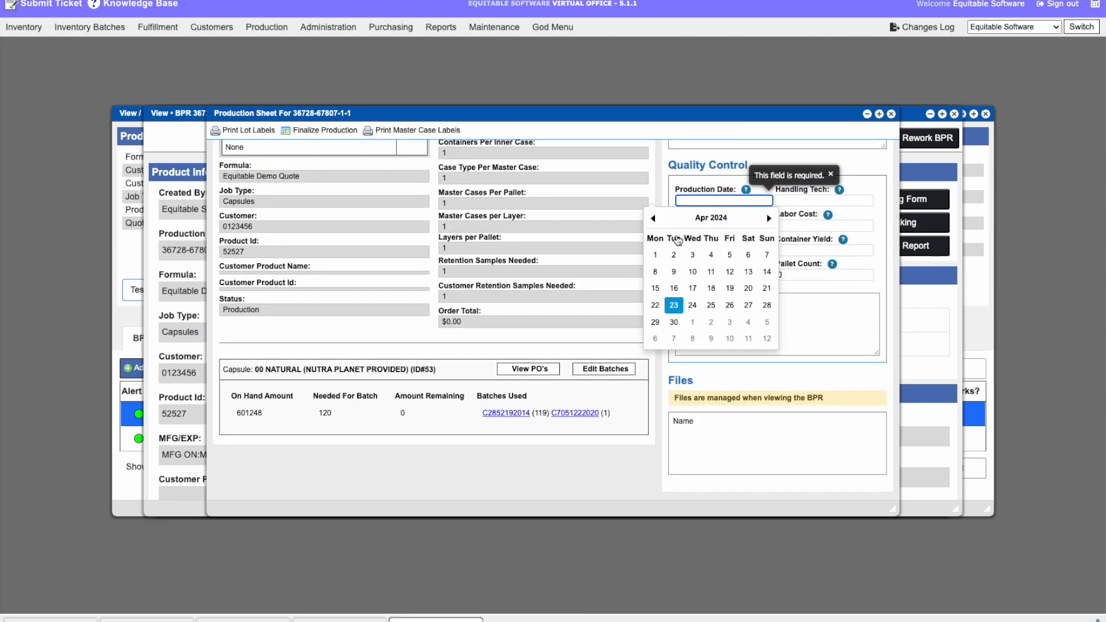
left_click(769, 217)
left_click(769, 218)
left_click(768, 218)
left_click(769, 218)
left_click(711, 254)
Step: Enter the handling tech's and observing tech's names and set the labor cost to 200
type("jeff")
key("Tab")
type("matt")
key("Tab")
type("200")
key("Tab")
Step: Set the EXP/MFG/BB date to 08/01/2032, container yield to 10, units per minute to 1 and pallet count to 1, and finalize the production
type("08/01/20")
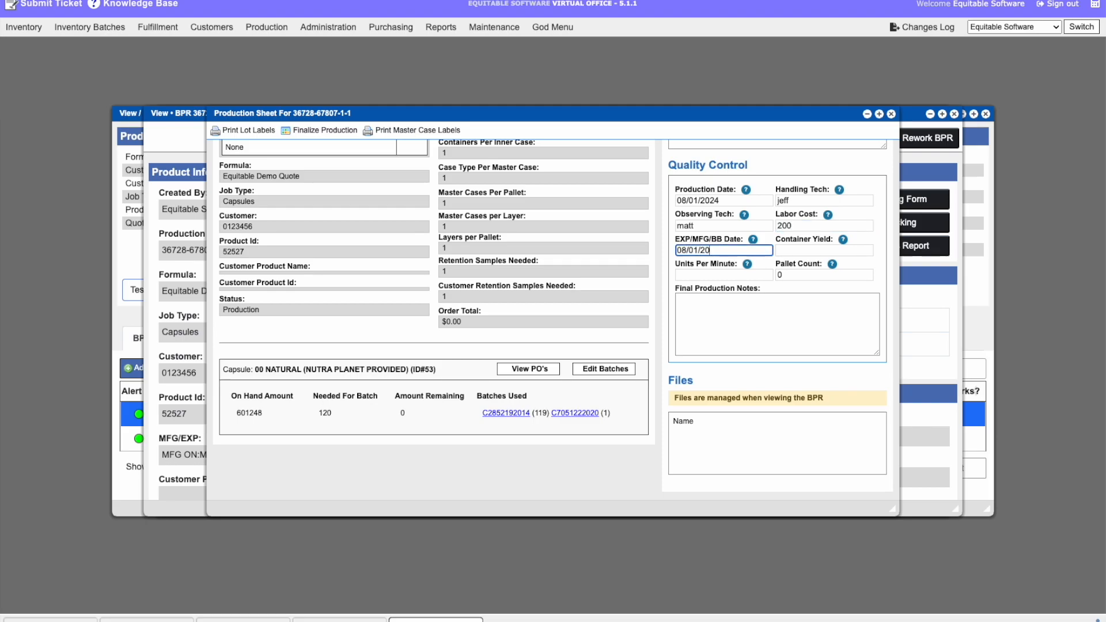
type("32")
key("Tab")
type("10")
key("Tab")
type("1")
key("Tab")
type("1")
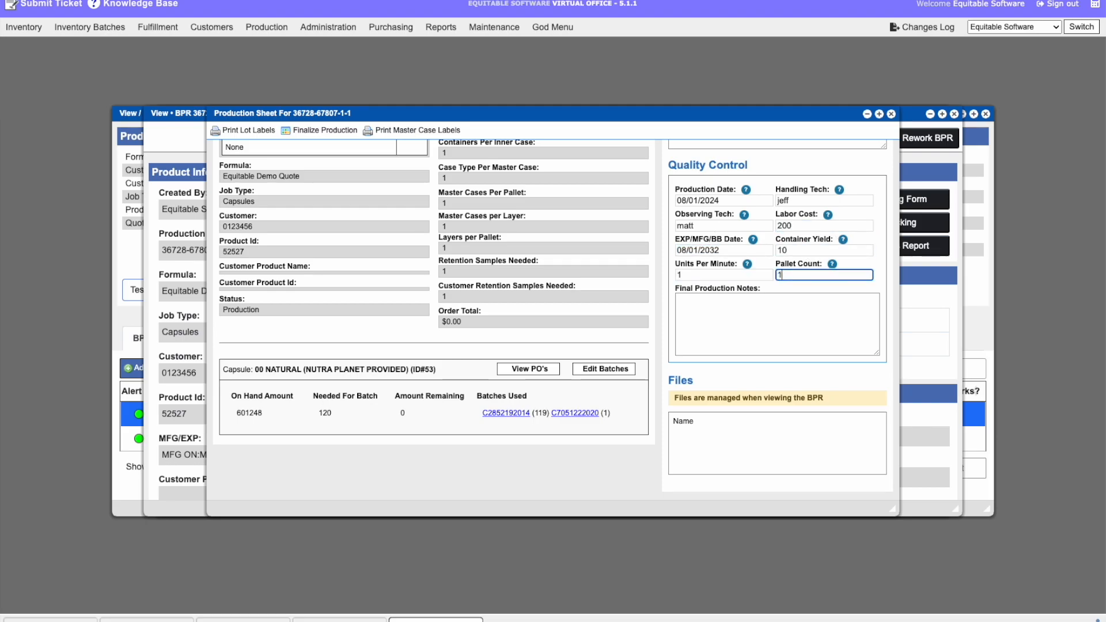
left_click(332, 136)
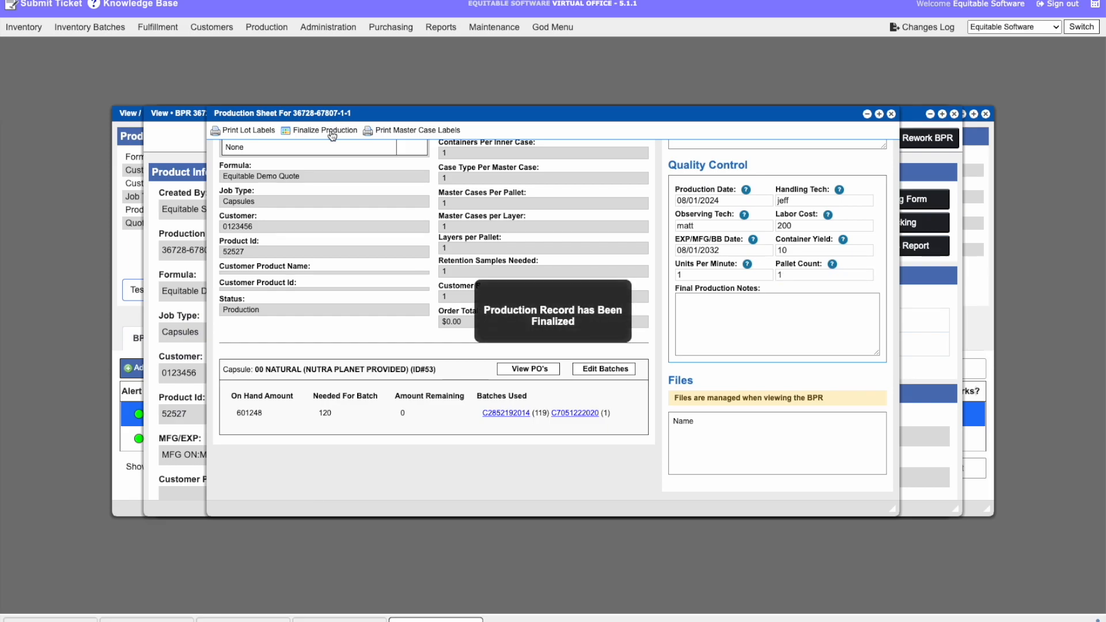